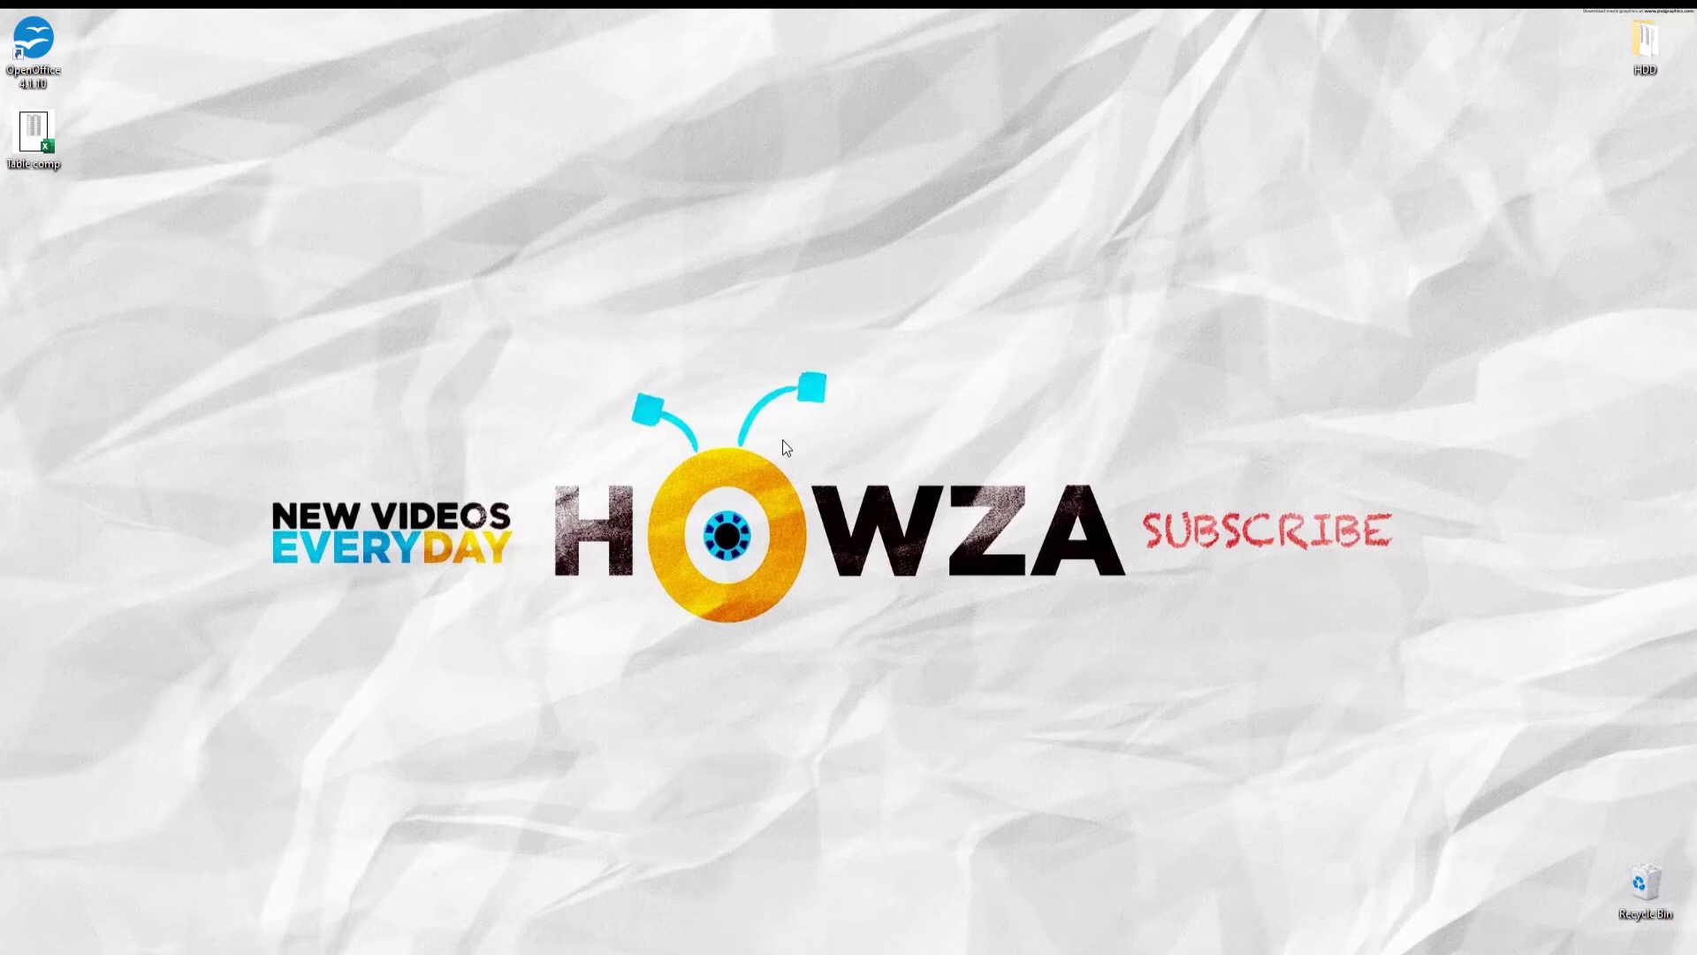
# - Launch Apache OpenOffice from its desktop shortcut
pyautogui.click(21, 49)
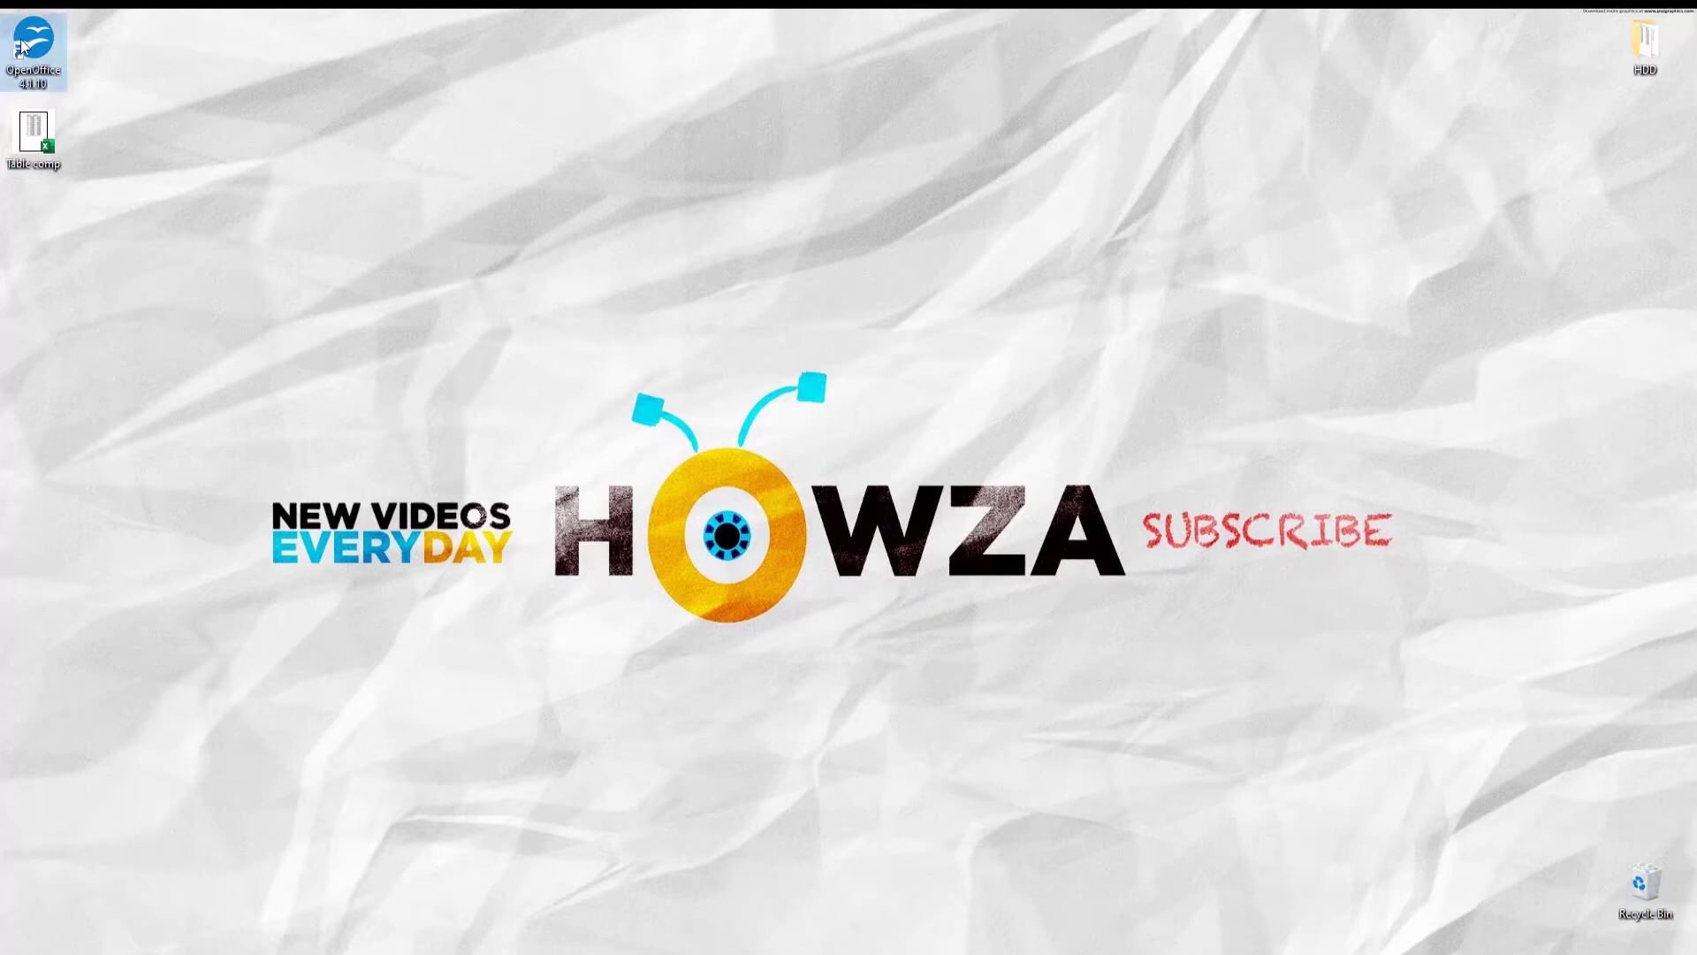
pyautogui.doubleClick(22, 48)
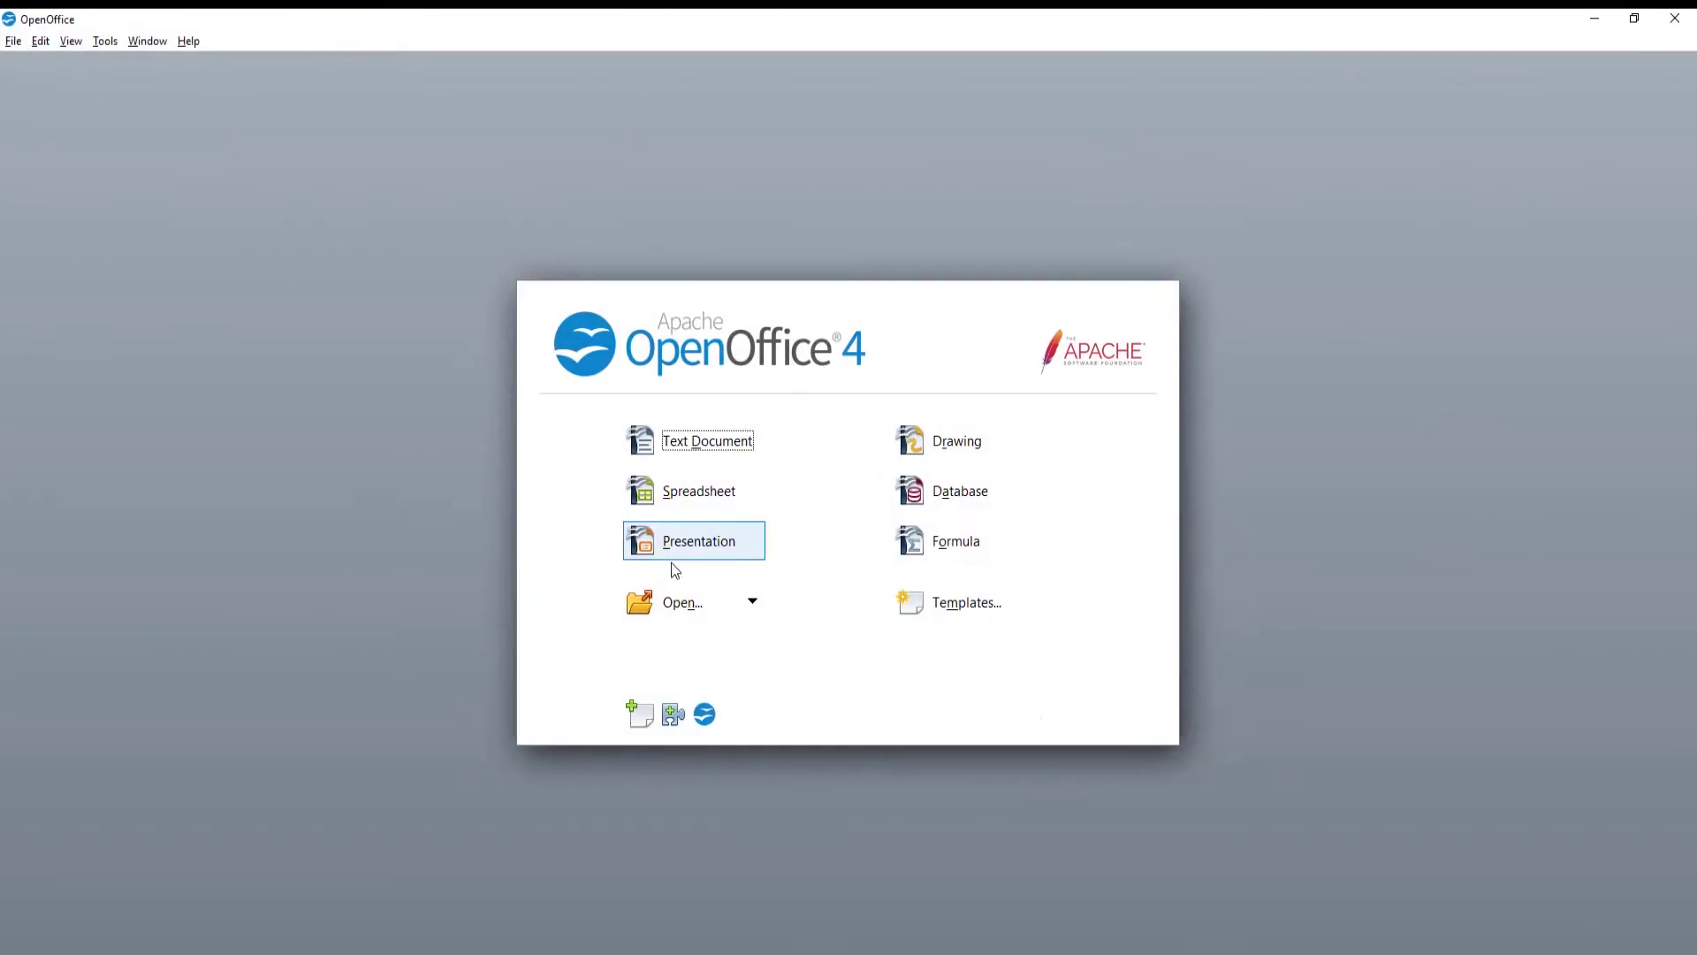
# - Open Table comp.ods from the Desktop and select cell D2 beside the table
pyautogui.click(682, 602)
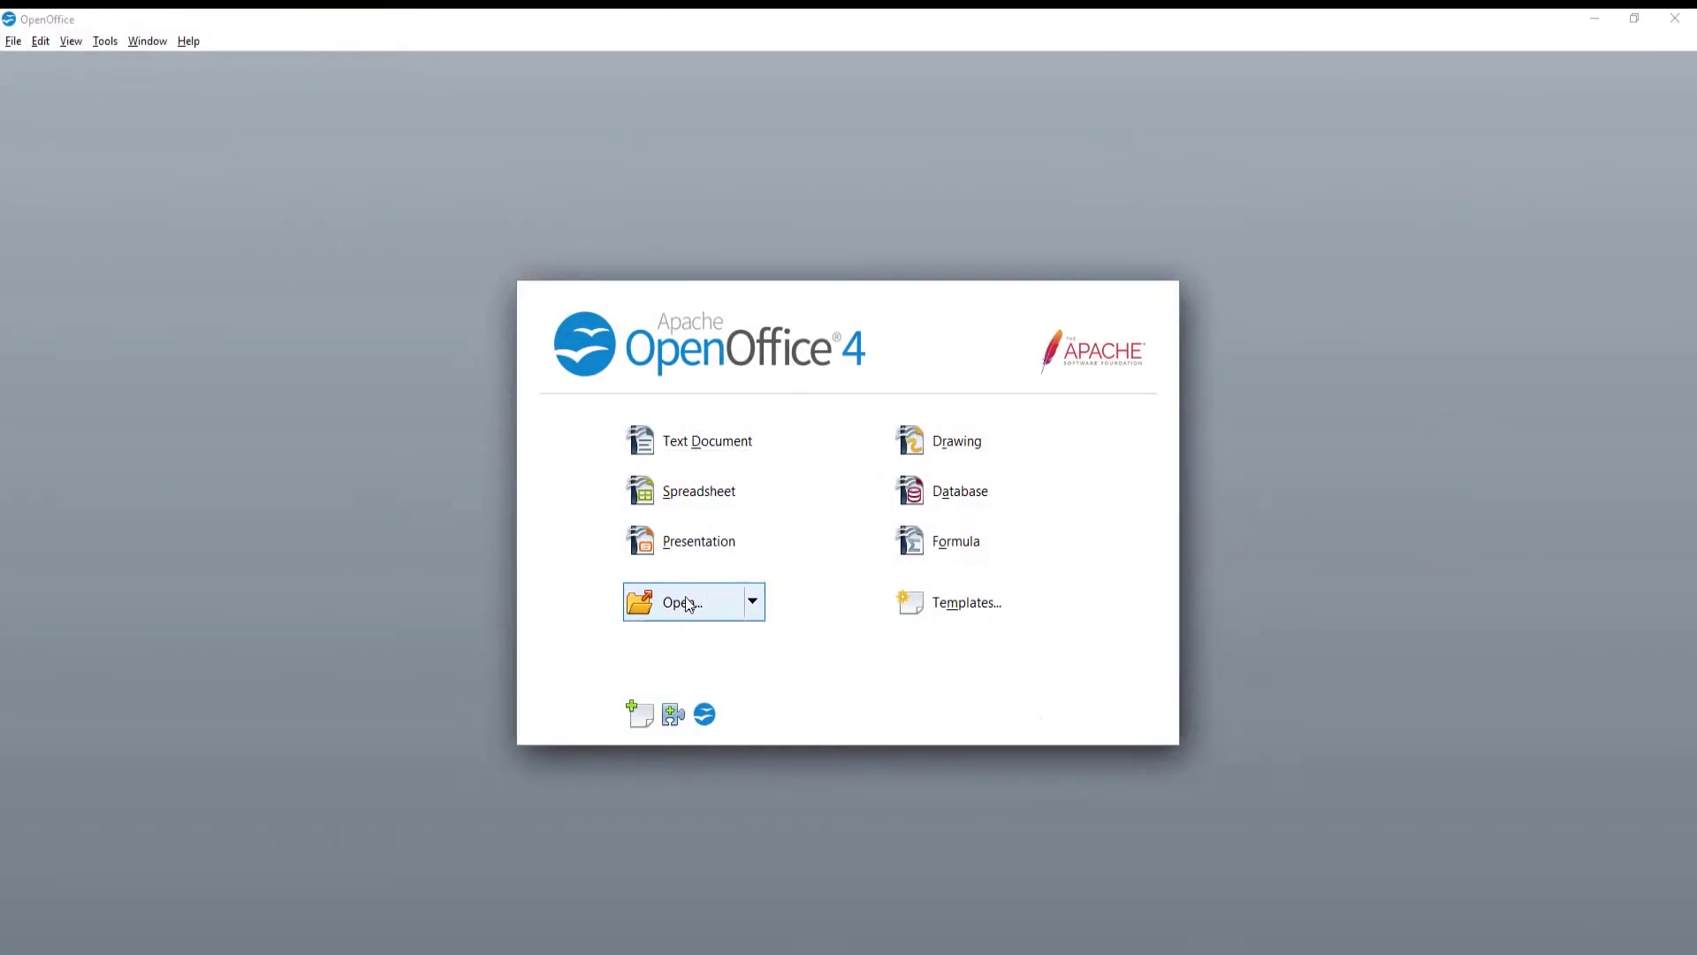
pyautogui.click(227, 180)
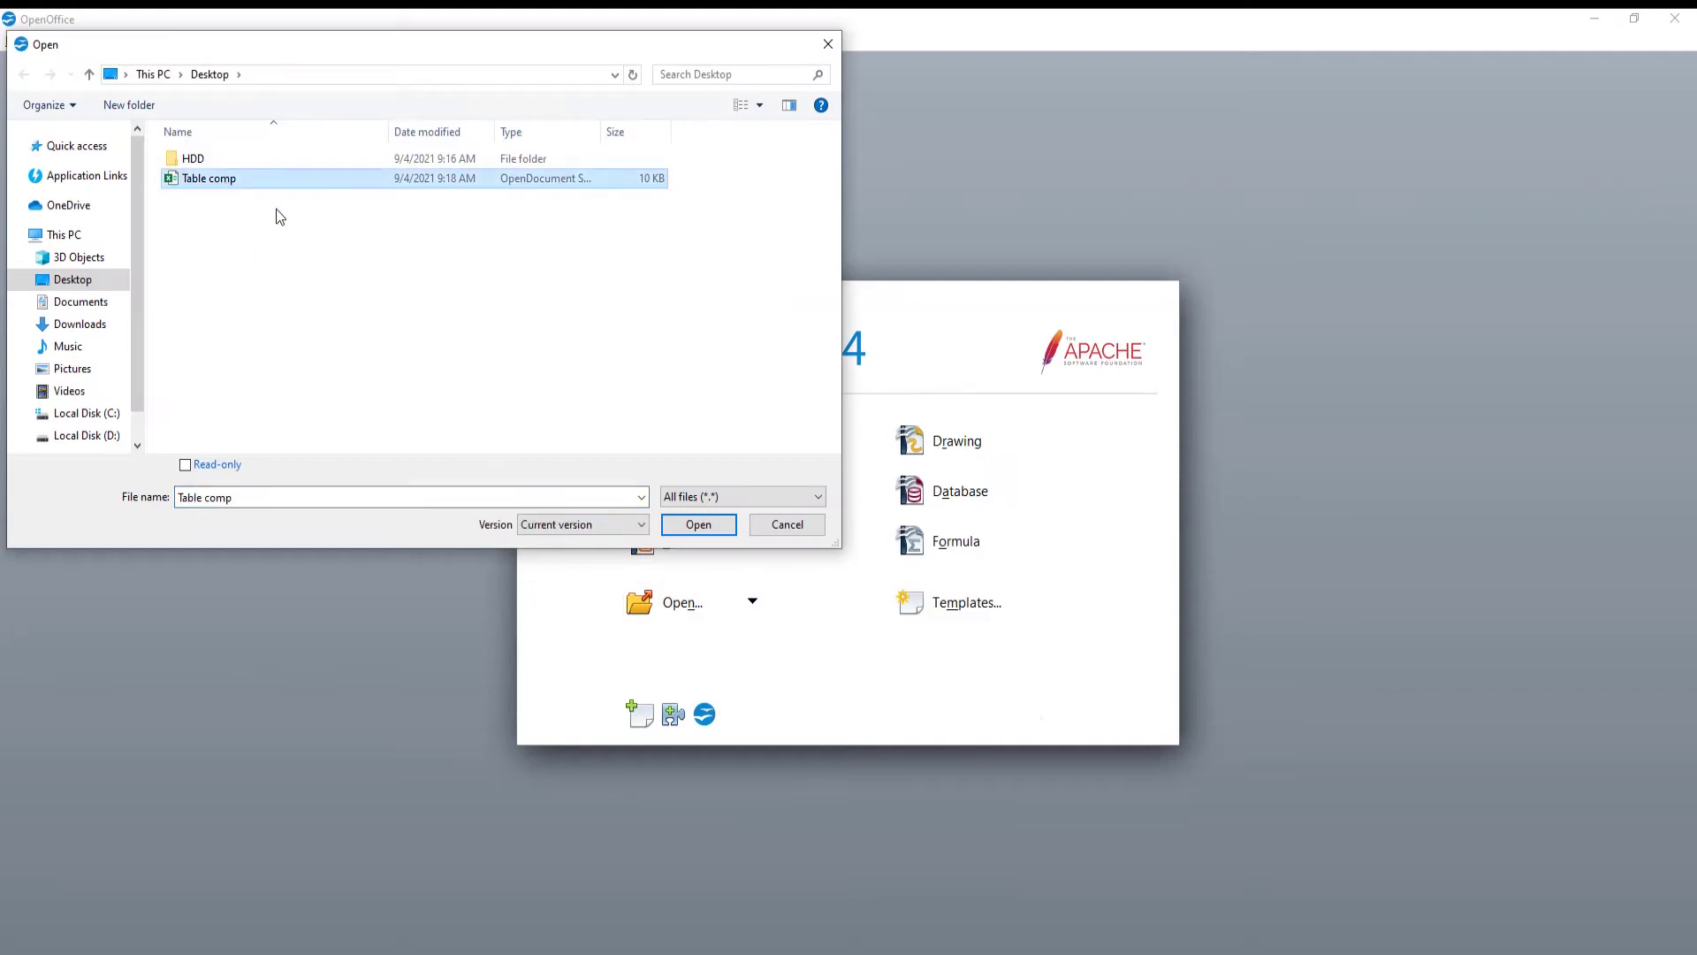
pyautogui.click(700, 530)
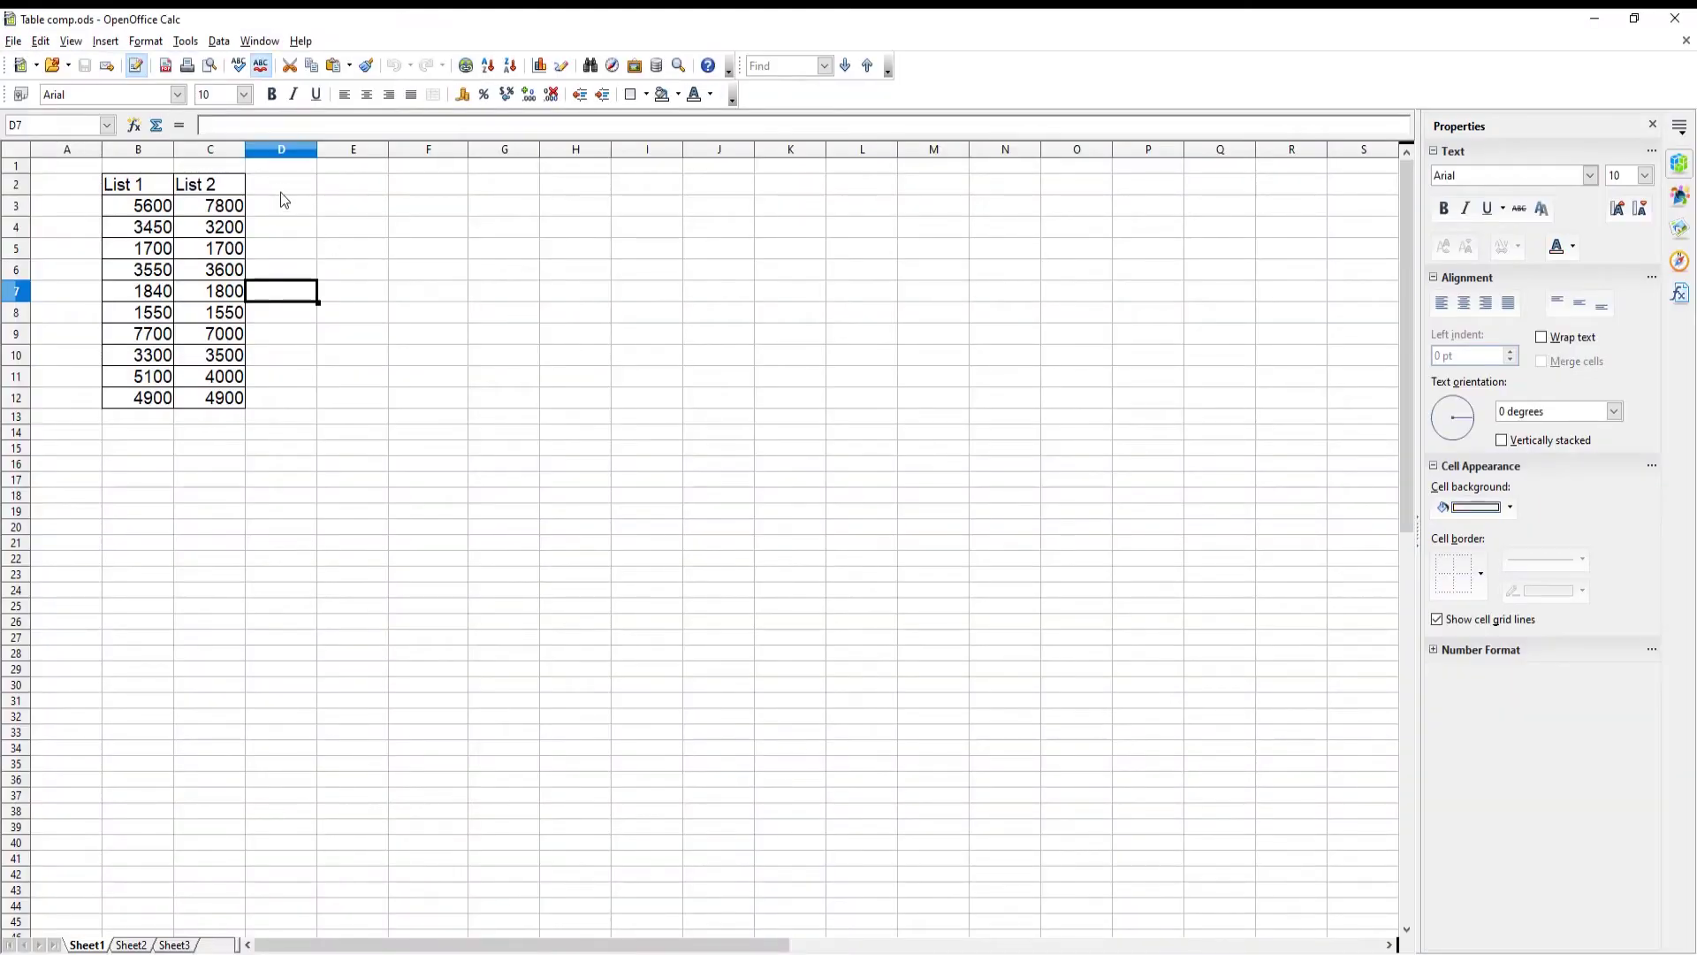
pyautogui.click(283, 186)
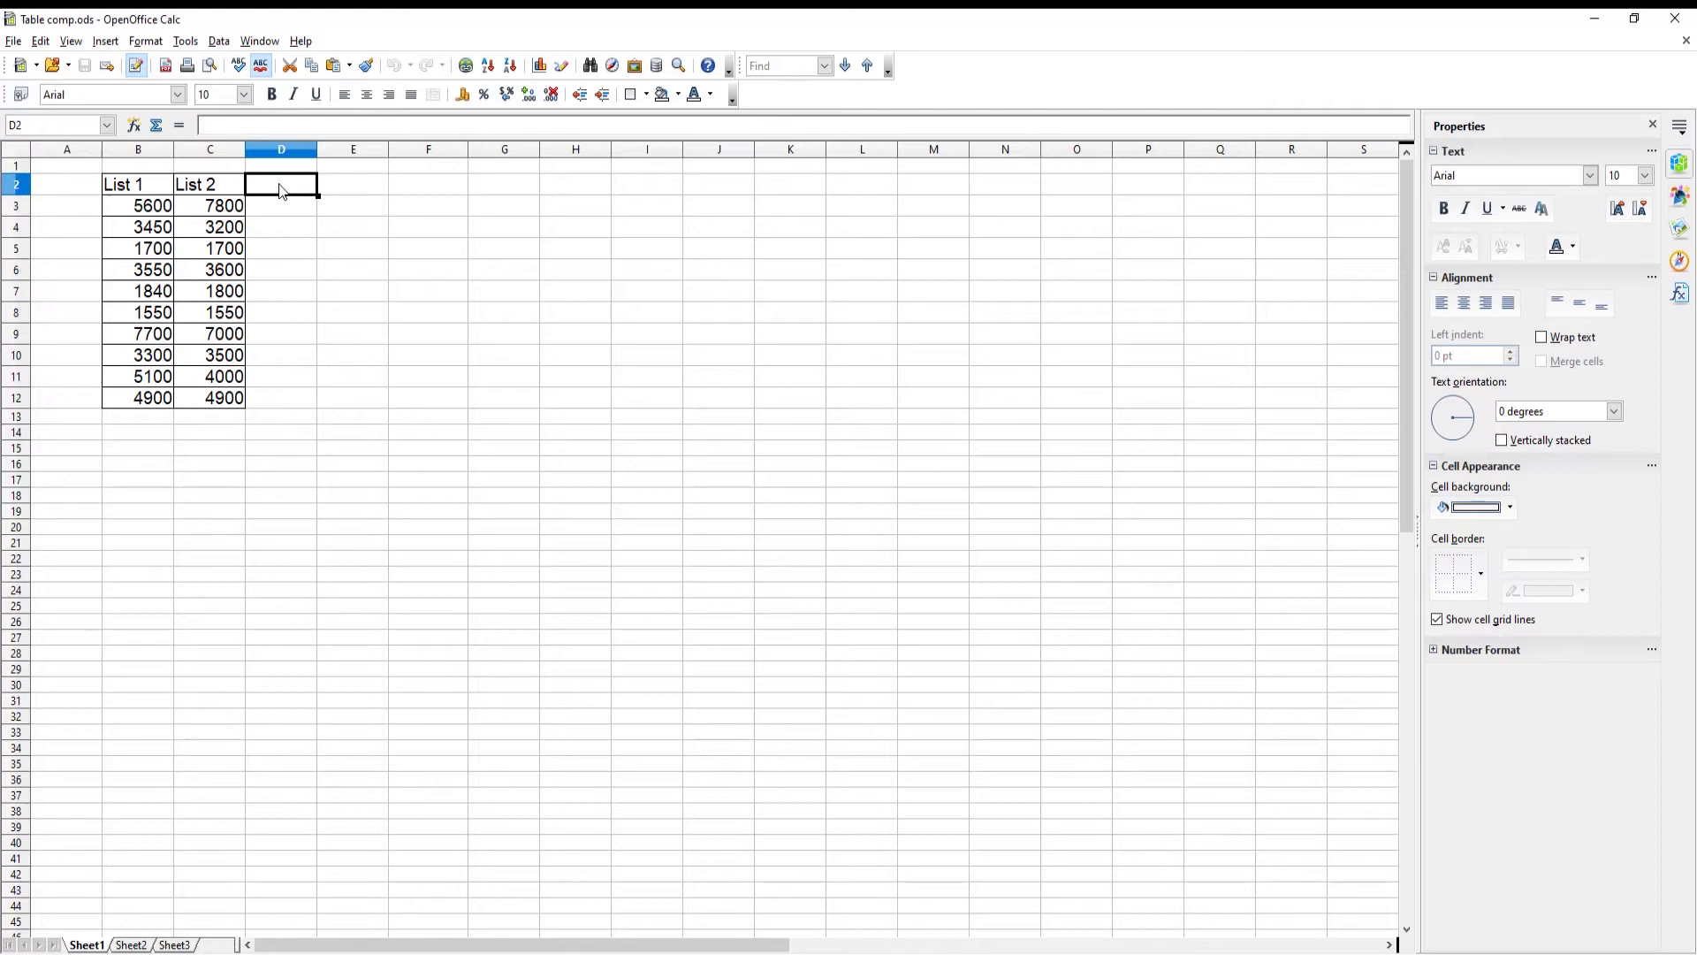
# - Insert a chart from the Insert menu and choose the Line chart type
pyautogui.click(109, 43)
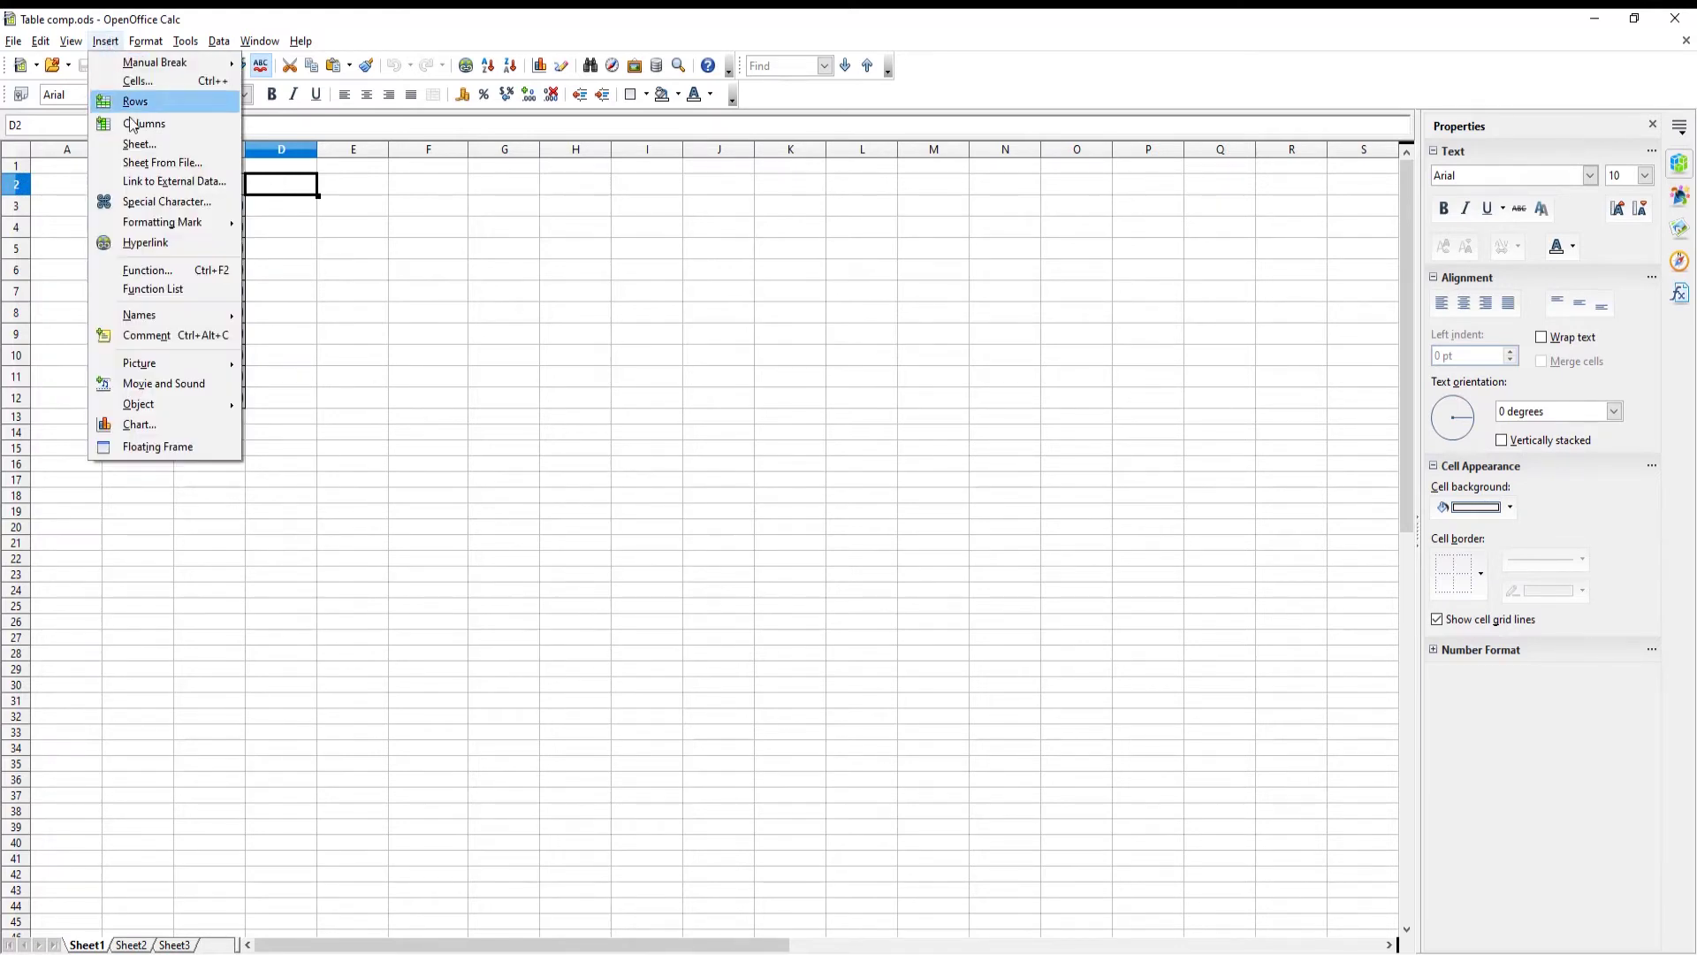
pyautogui.click(208, 425)
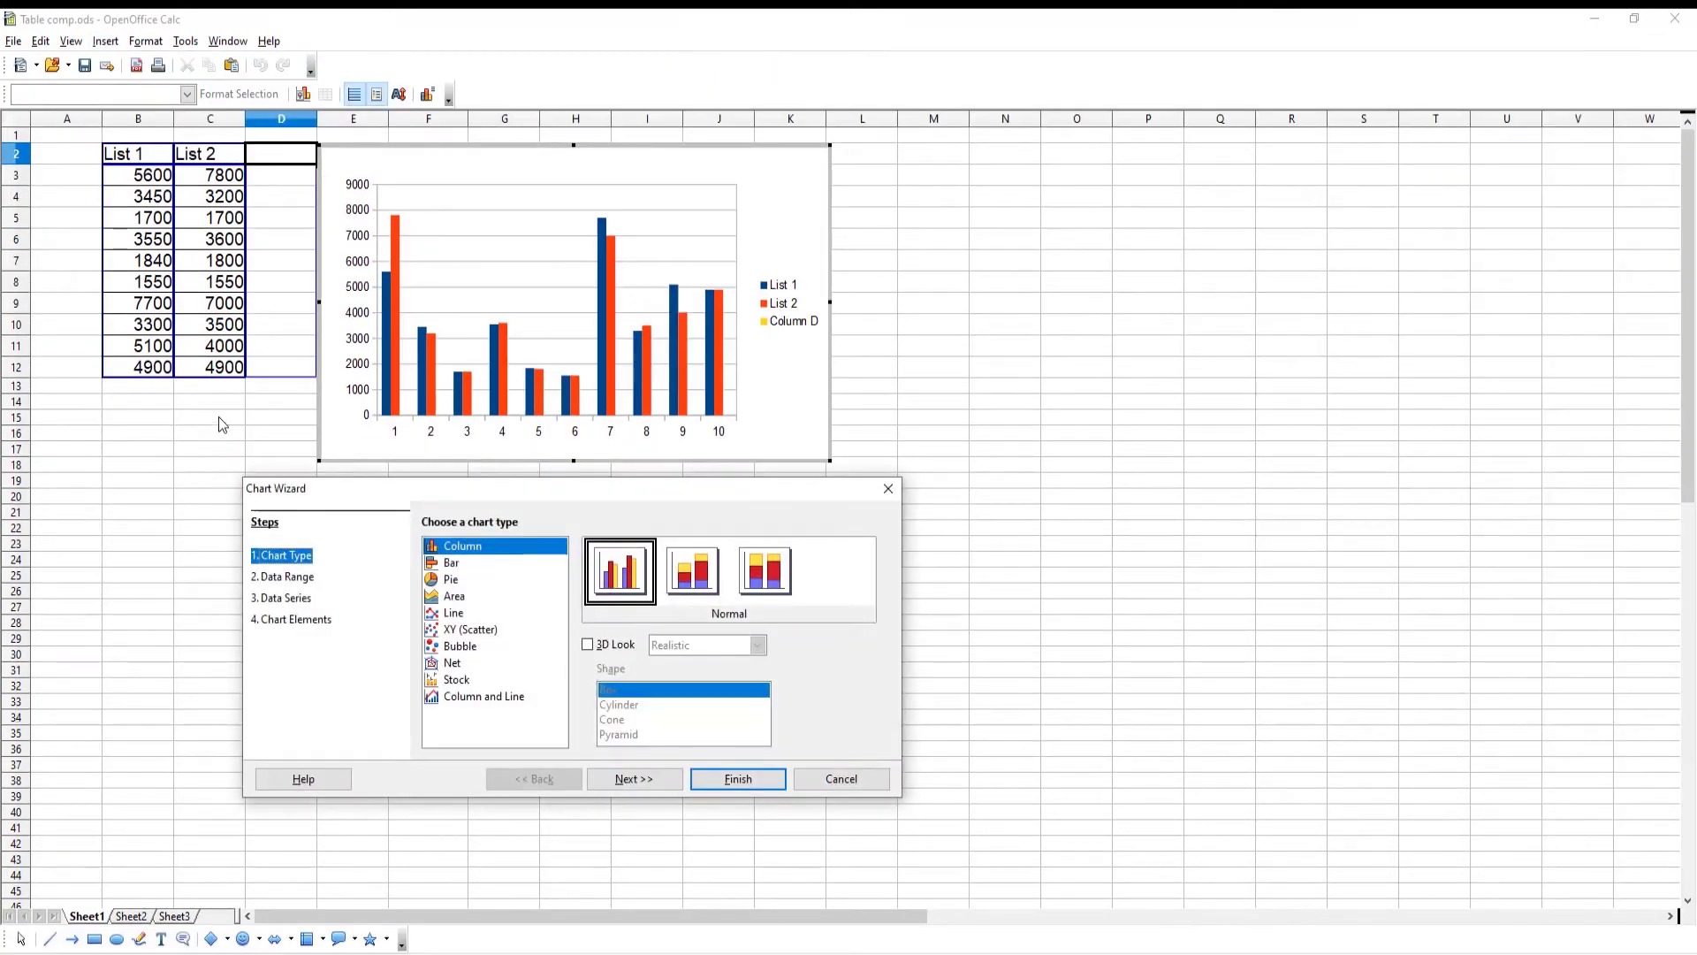
pyautogui.click(458, 613)
# - Settle on the Points and Lines subtype after previewing Lines Only and 3D Lines
pyautogui.click(710, 575)
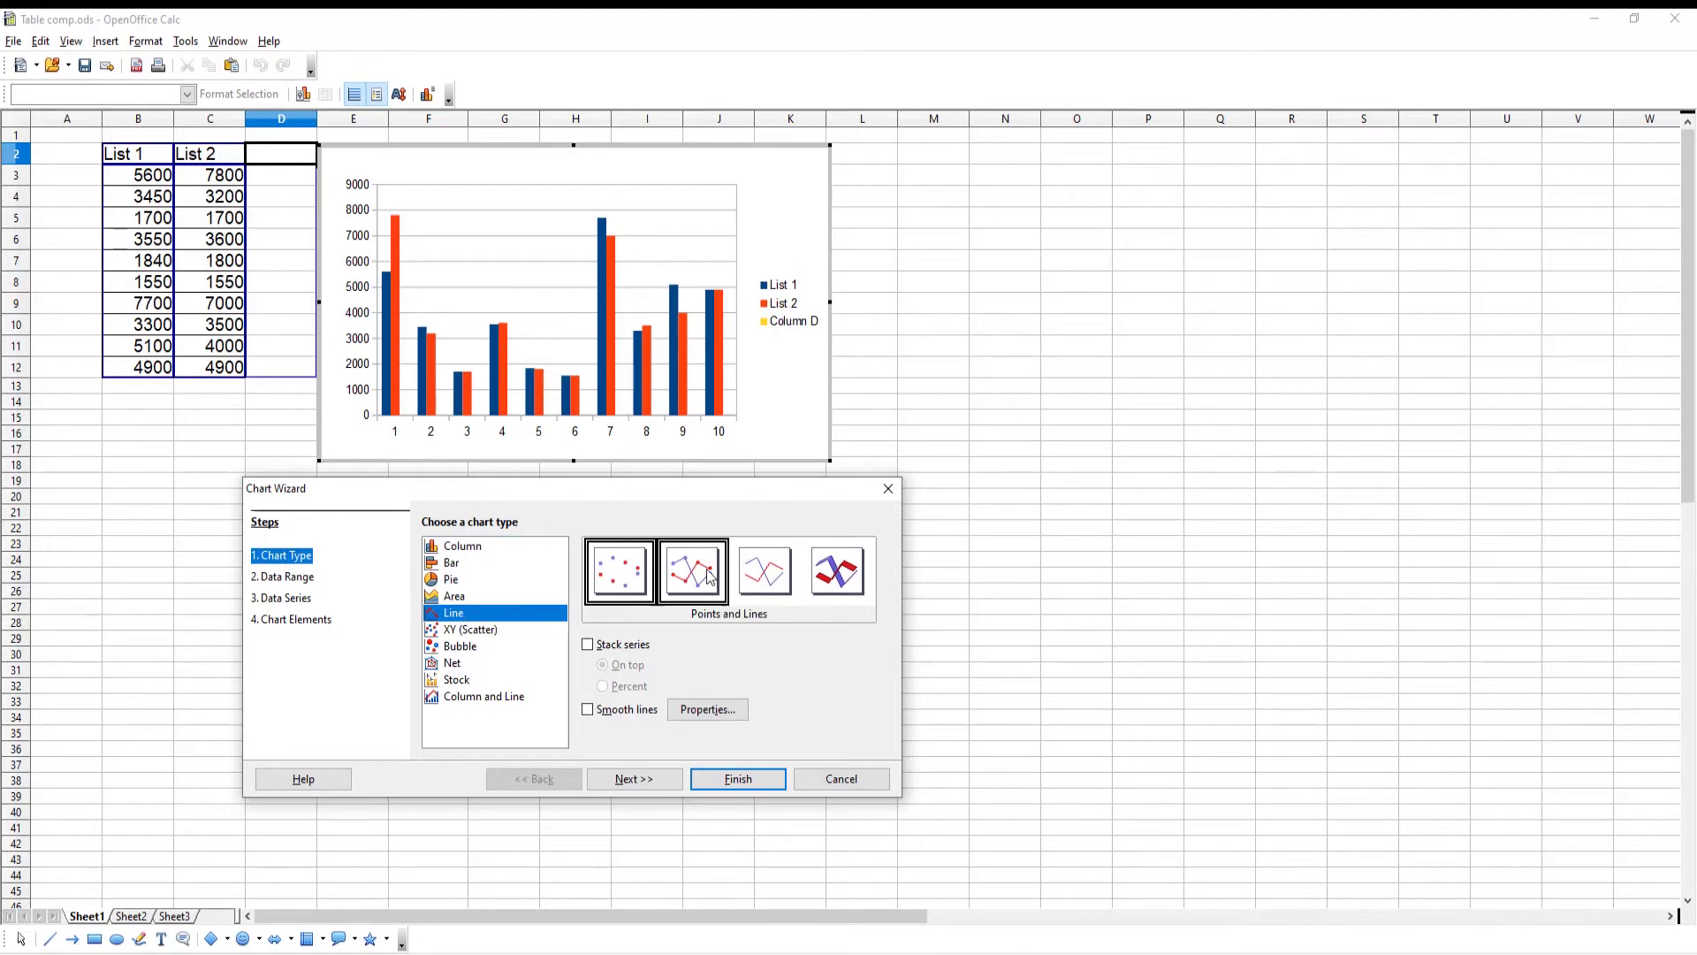
pyautogui.click(763, 575)
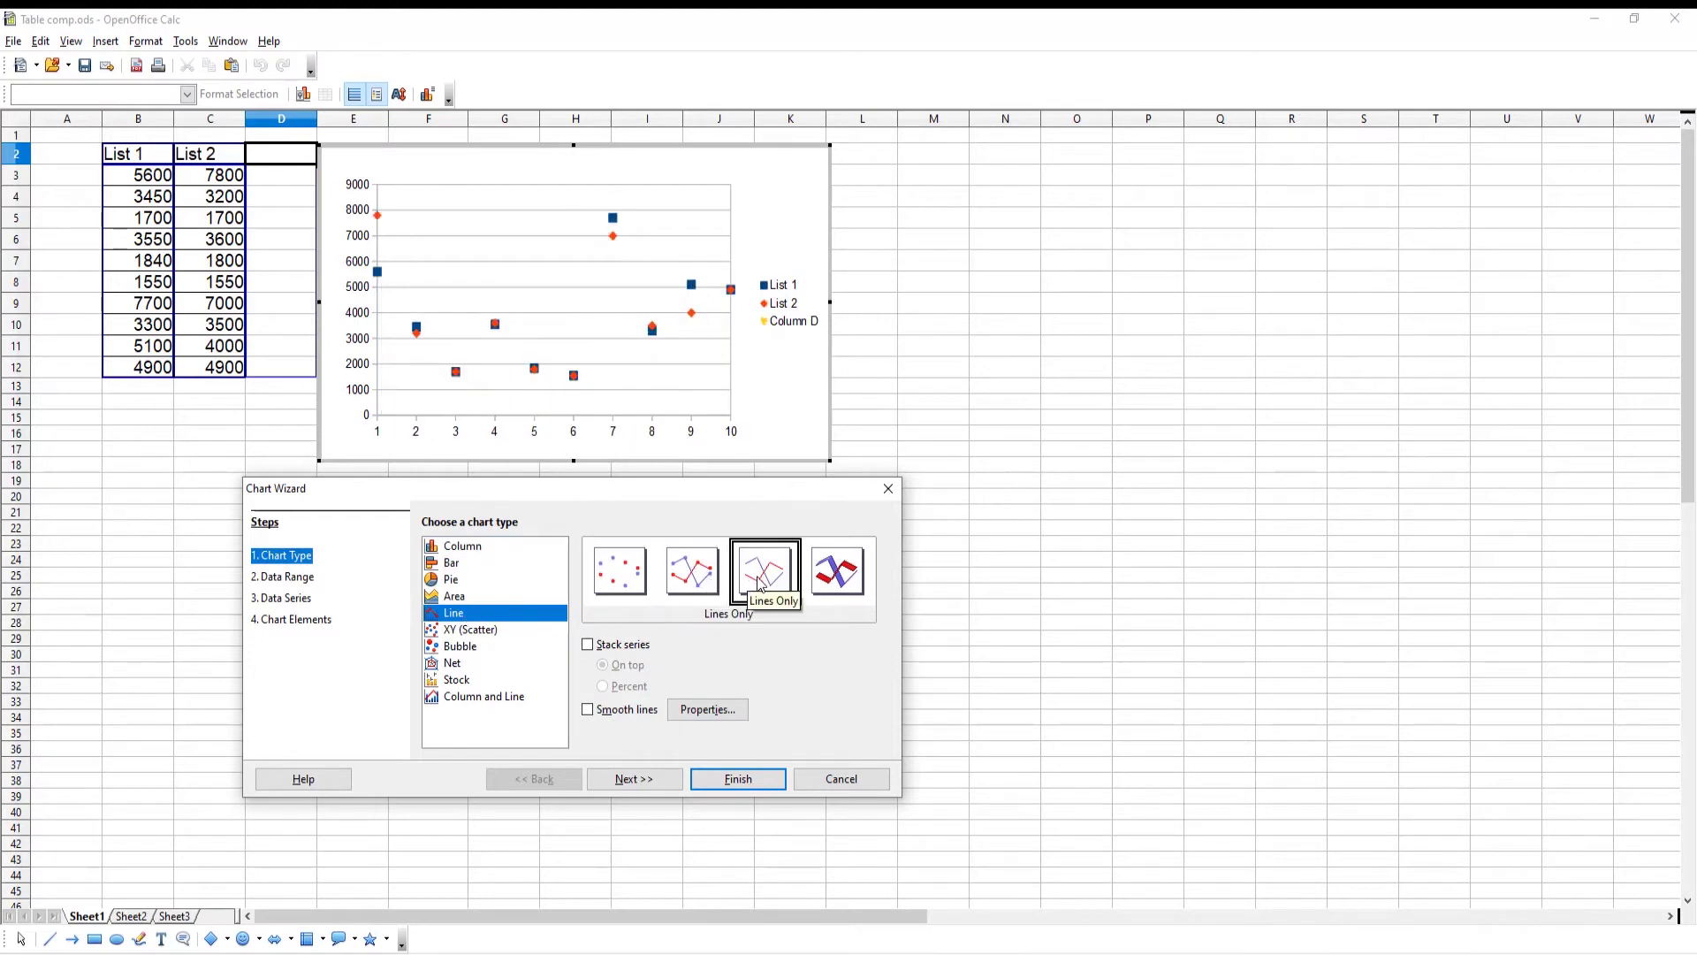
pyautogui.click(837, 584)
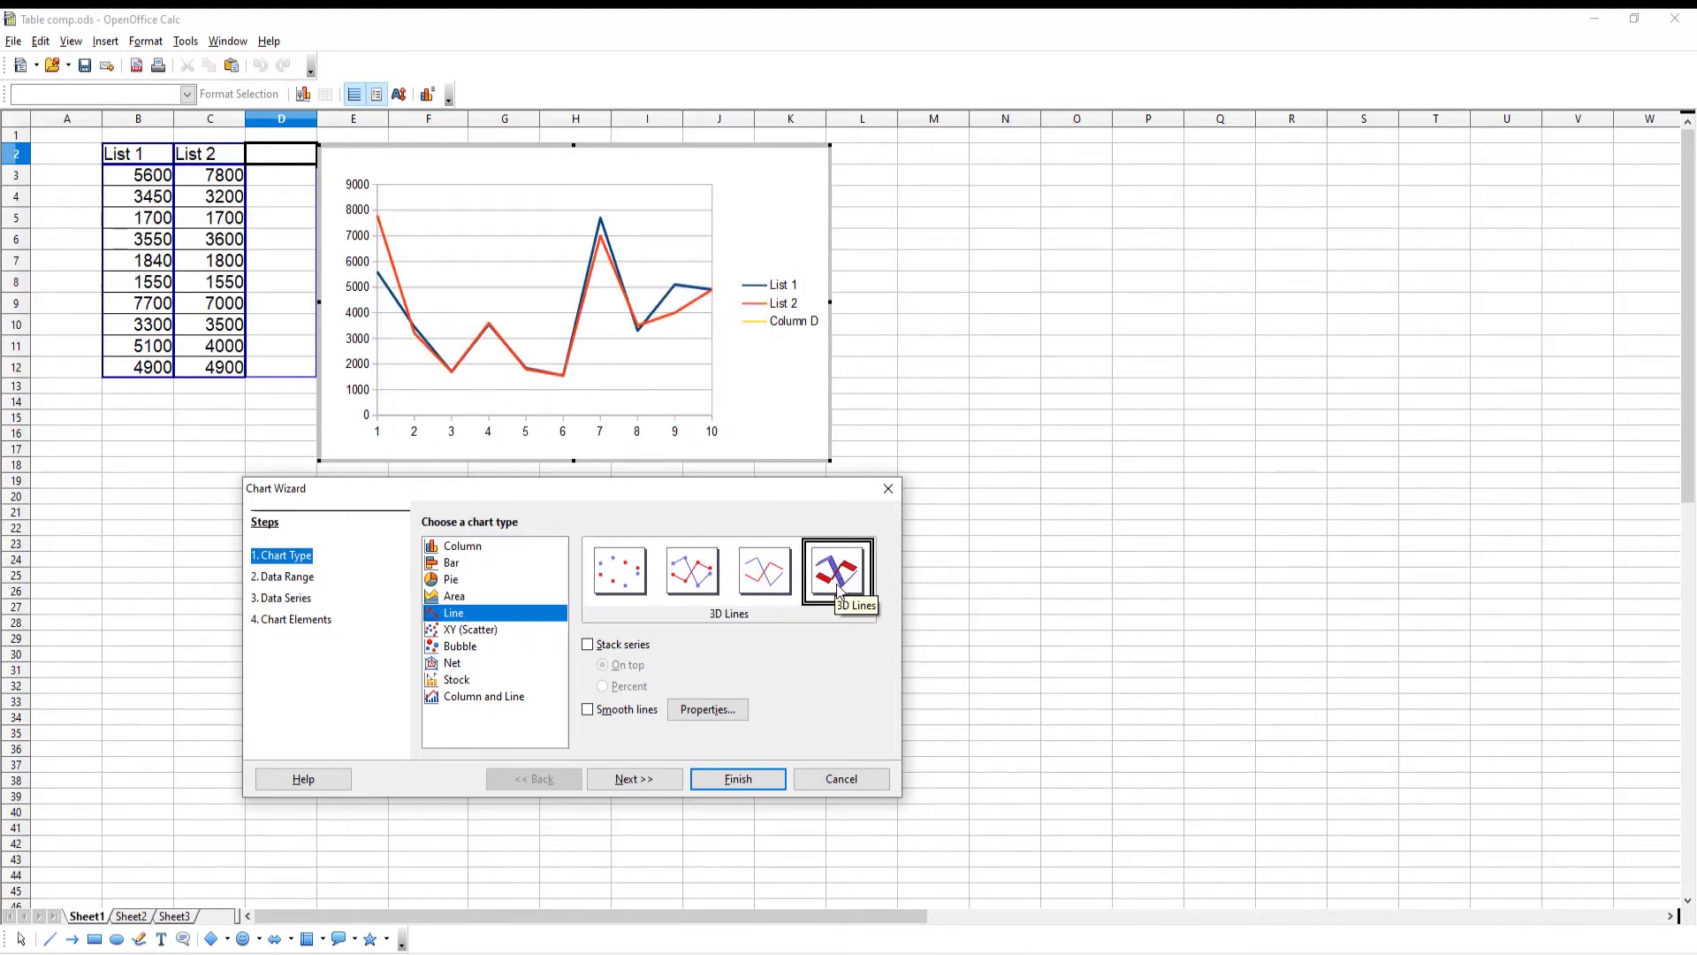
pyautogui.click(703, 589)
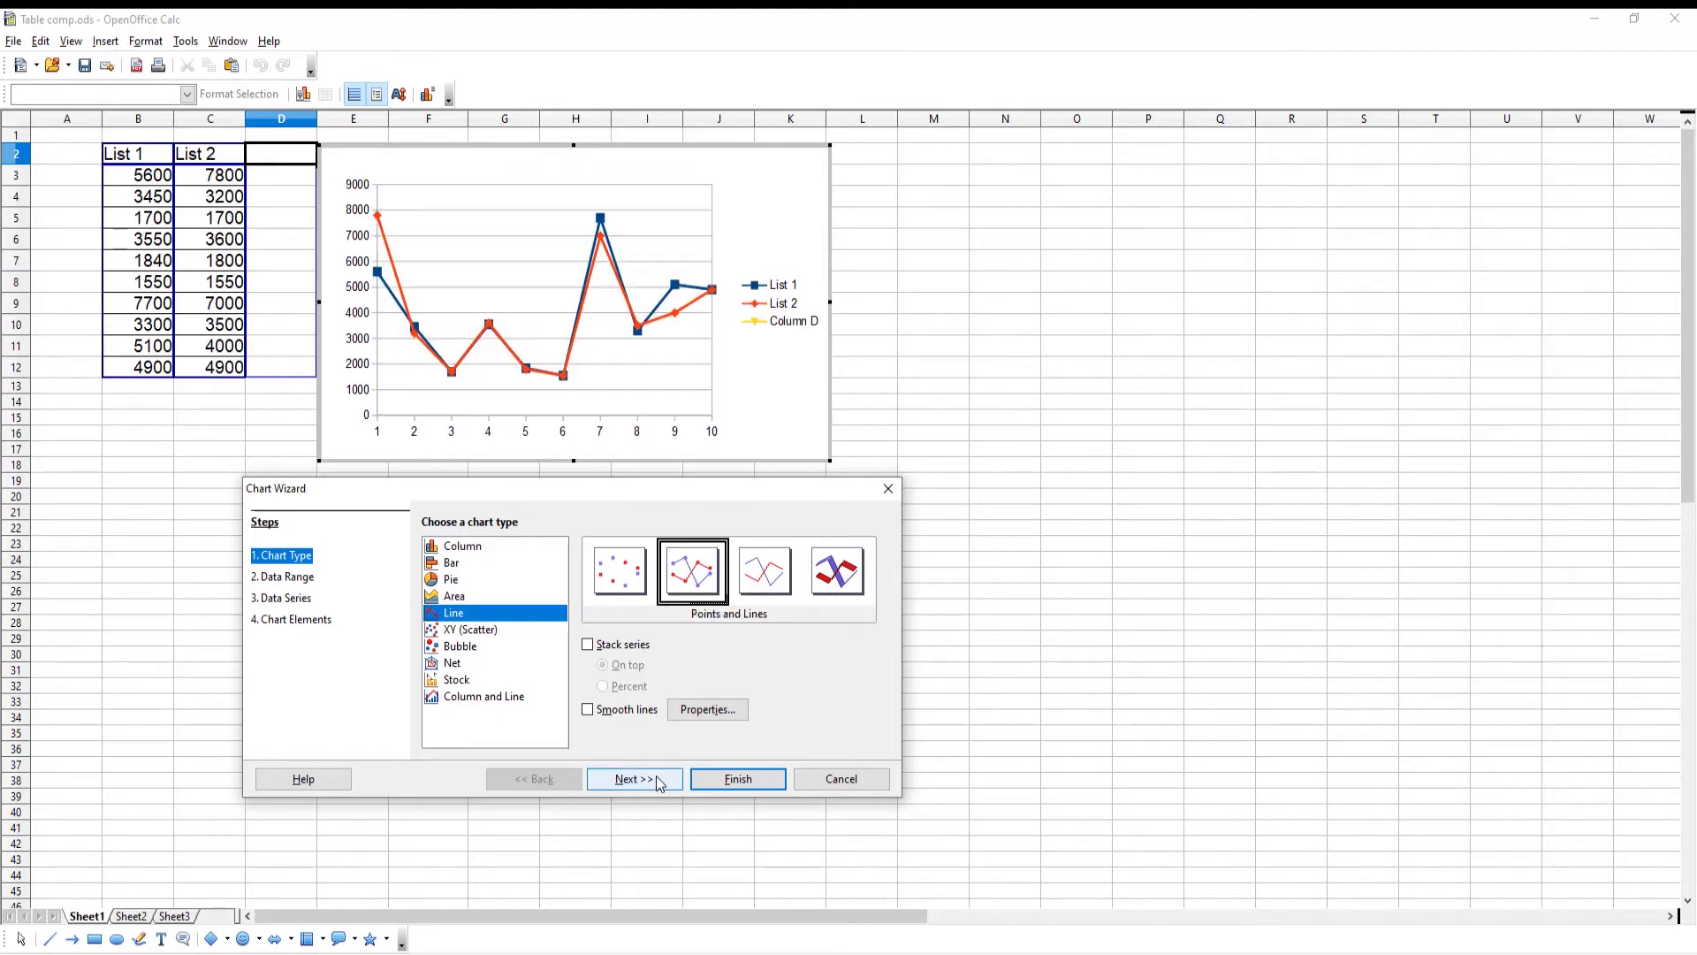
pyautogui.click(658, 783)
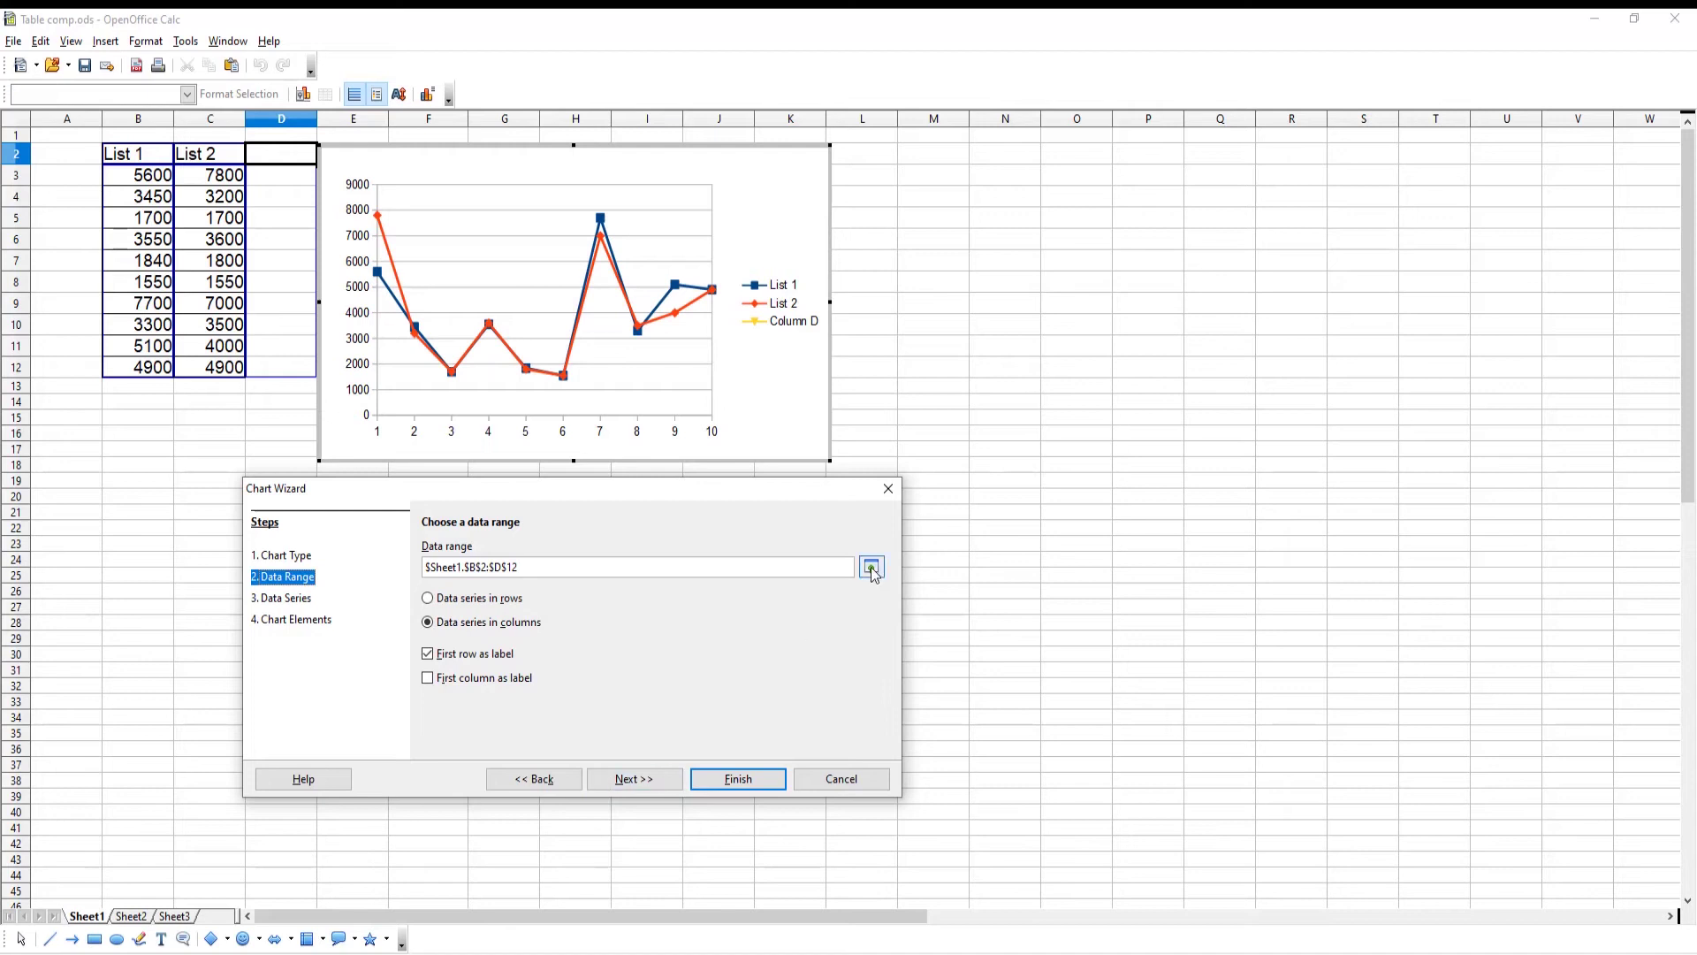
# - Set the chart data range to $B$2:$C$12, title the axes Weeks and Price, and finish
pyautogui.click(871, 568)
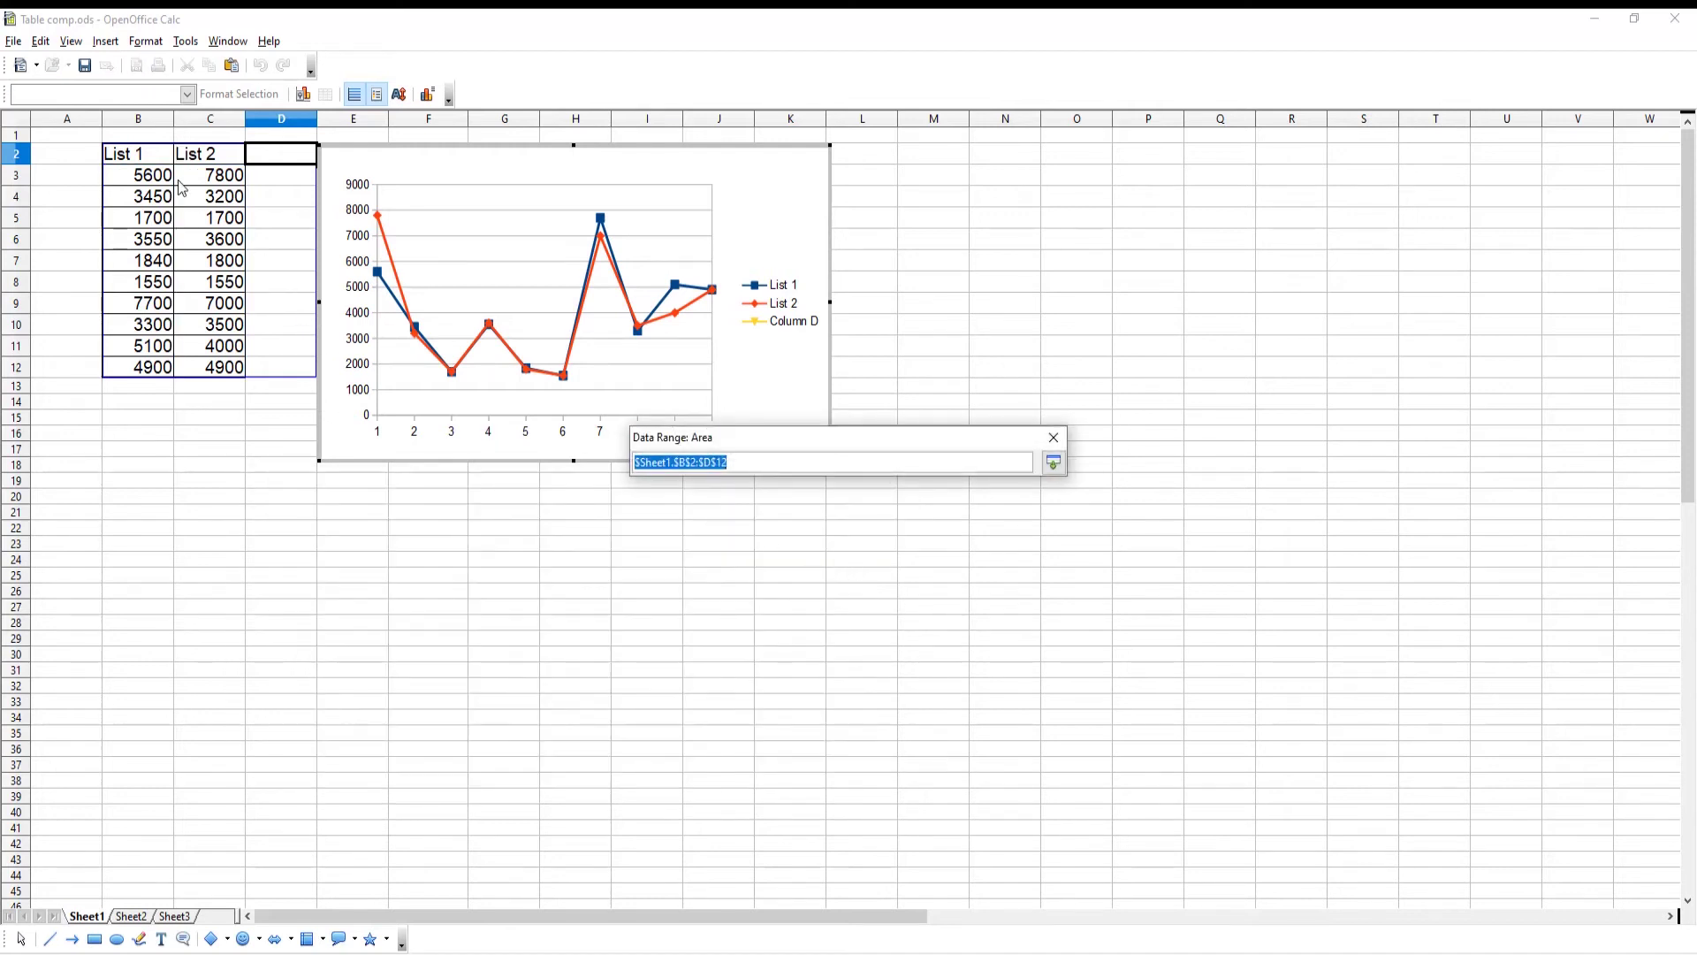
pyautogui.moveTo(132, 156); pyautogui.dragTo(226, 370)
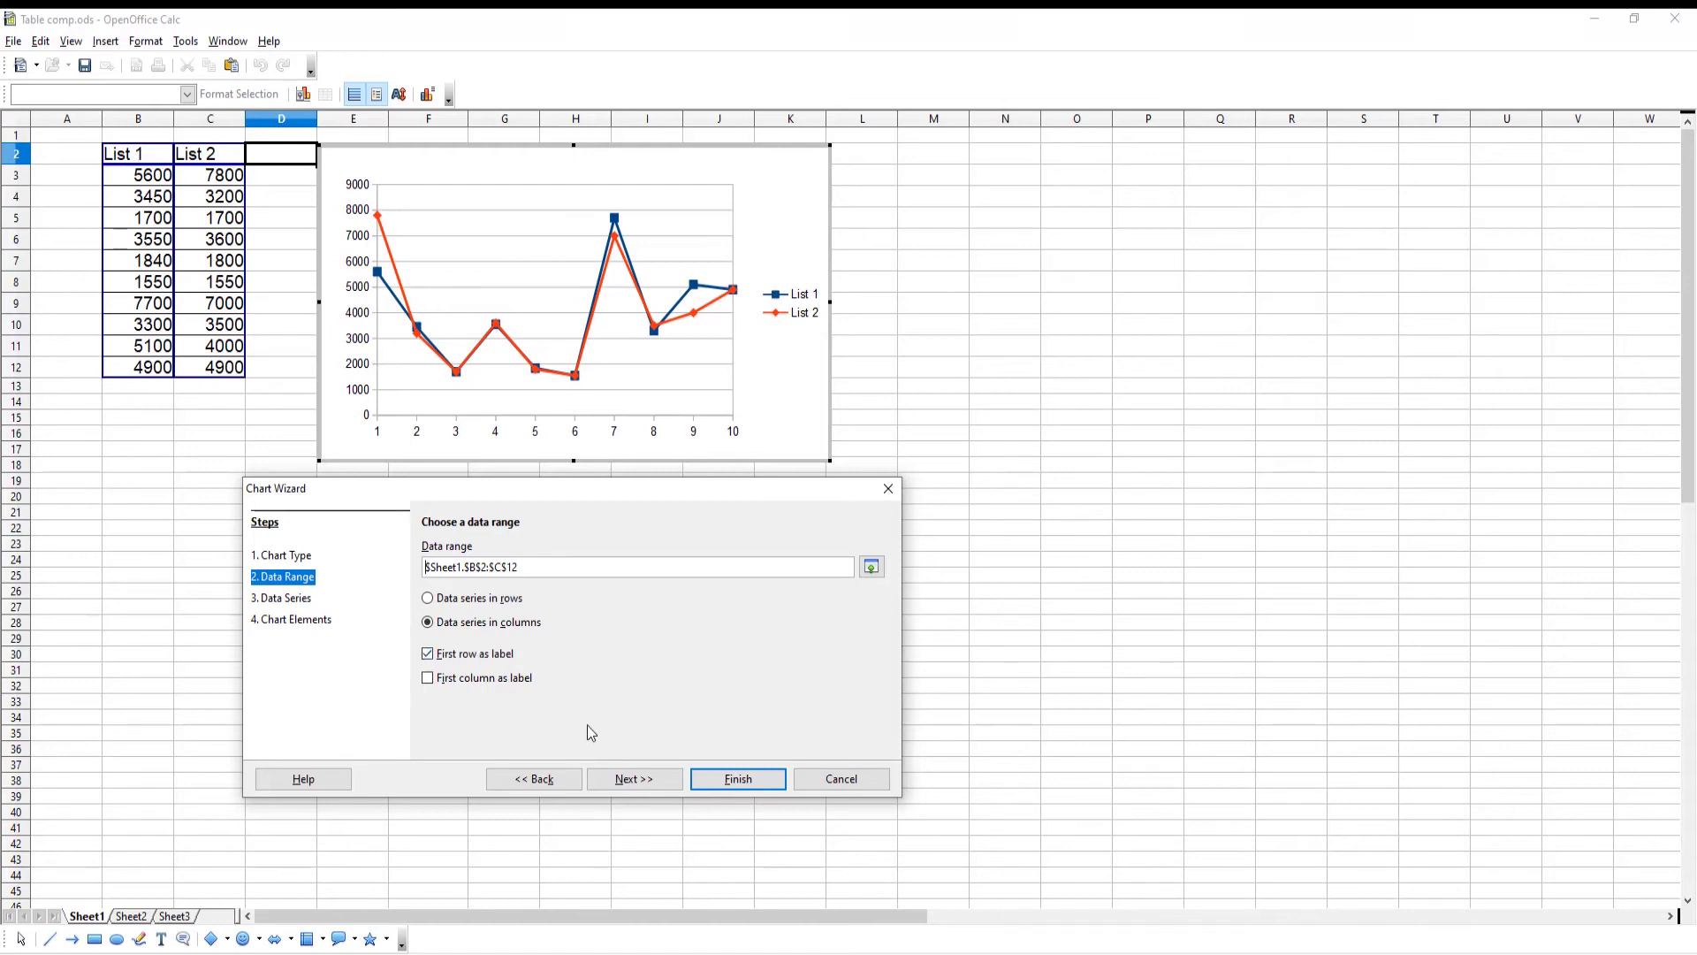
pyautogui.click(643, 782)
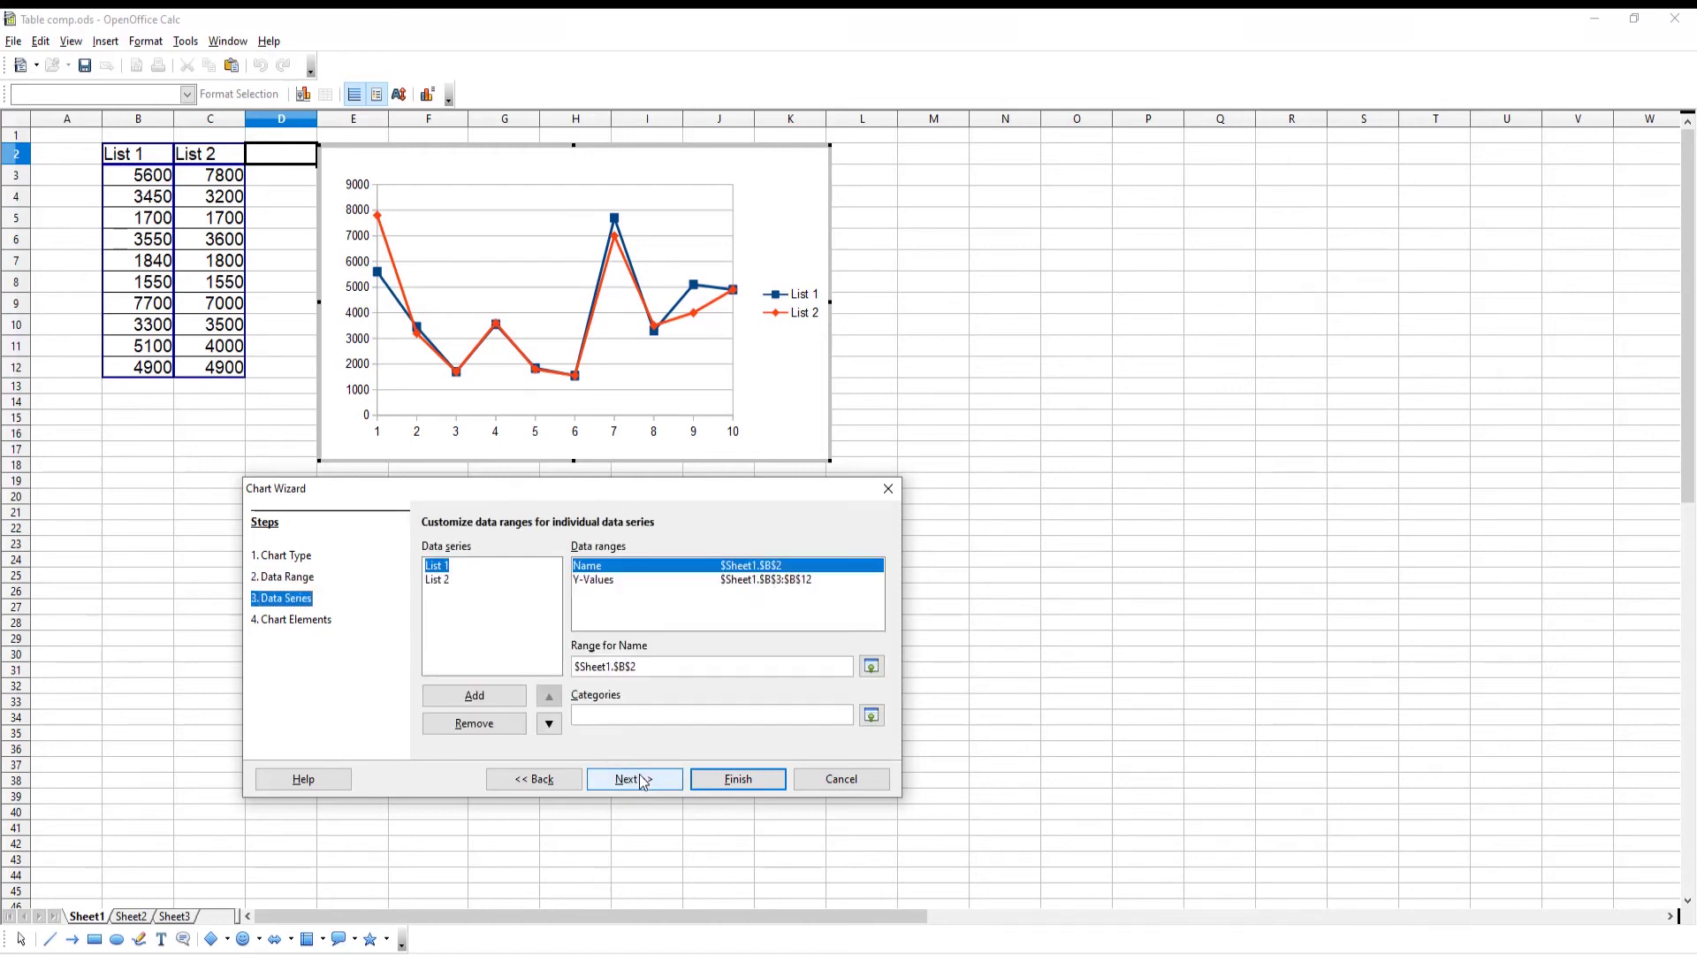
pyautogui.click(640, 781)
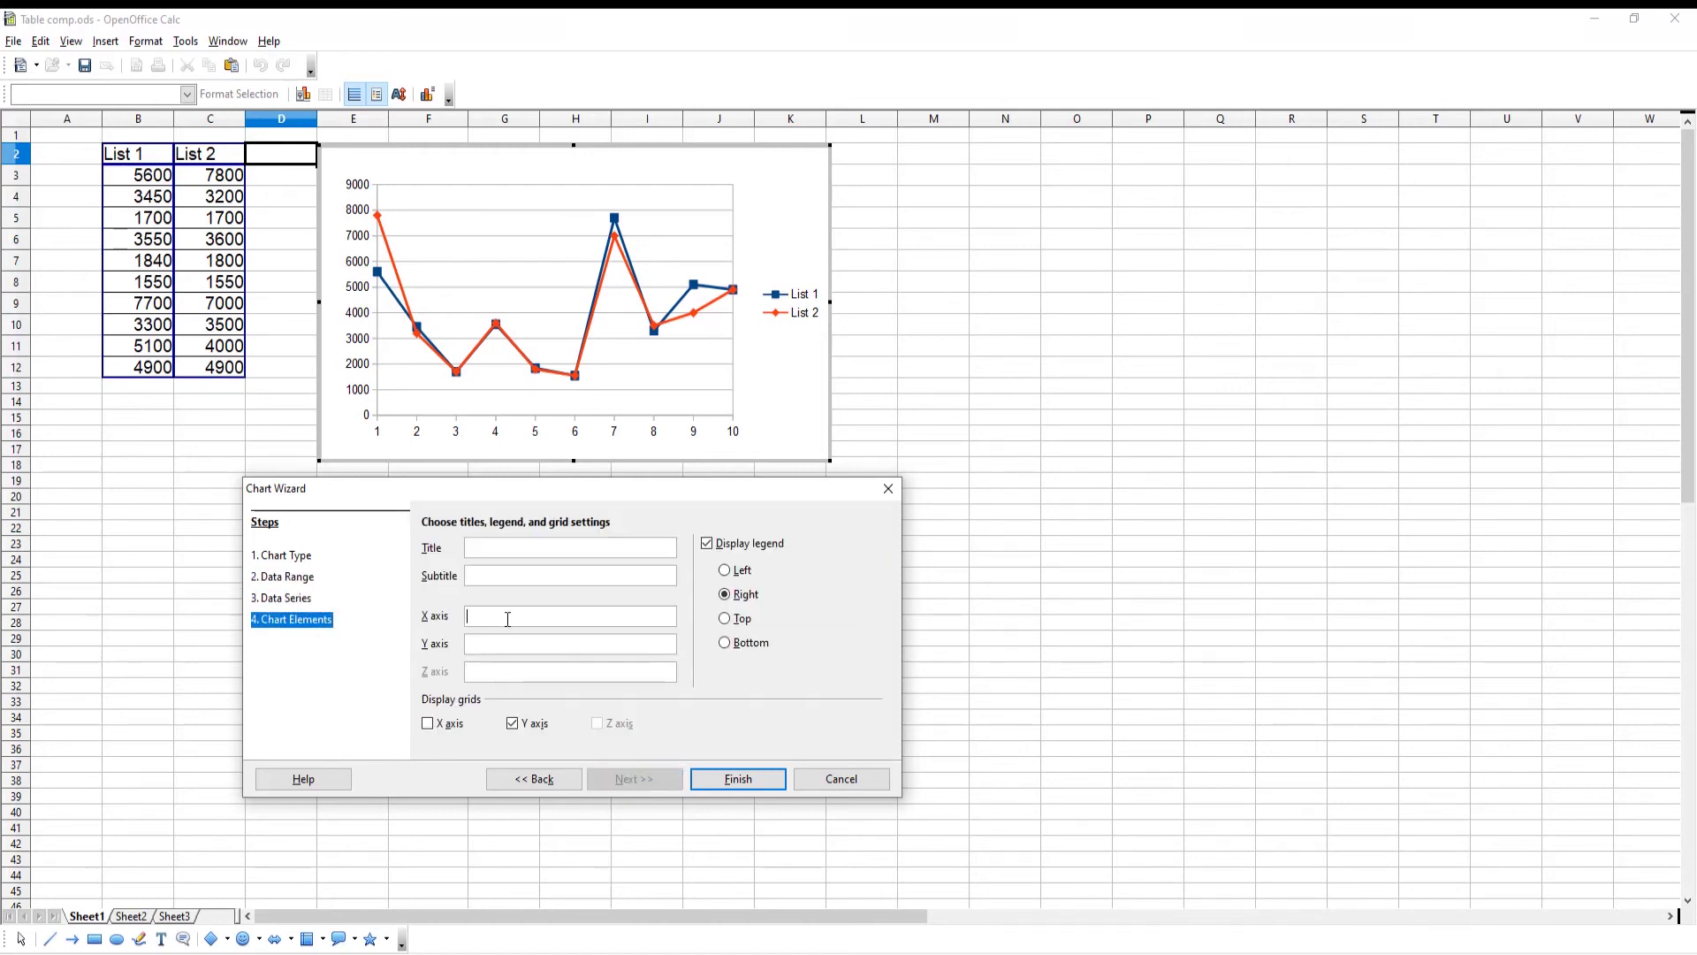
pyautogui.write('Weeks')
pyautogui.click(509, 647)
pyautogui.write('Price')
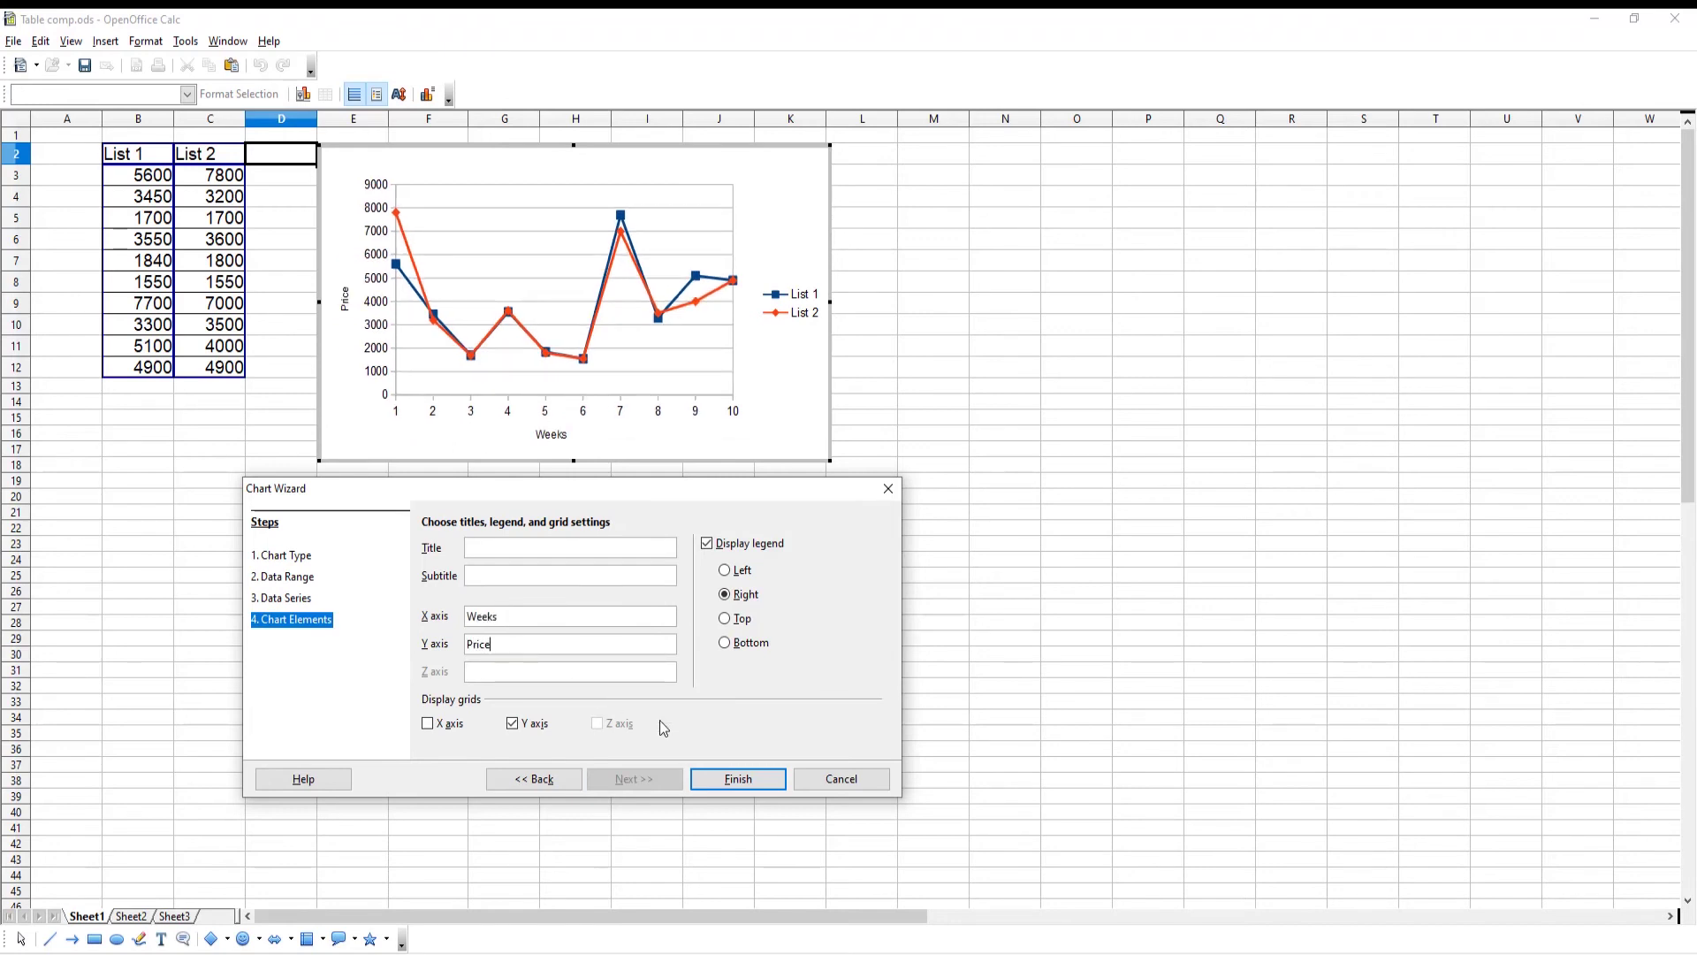
pyautogui.click(739, 780)
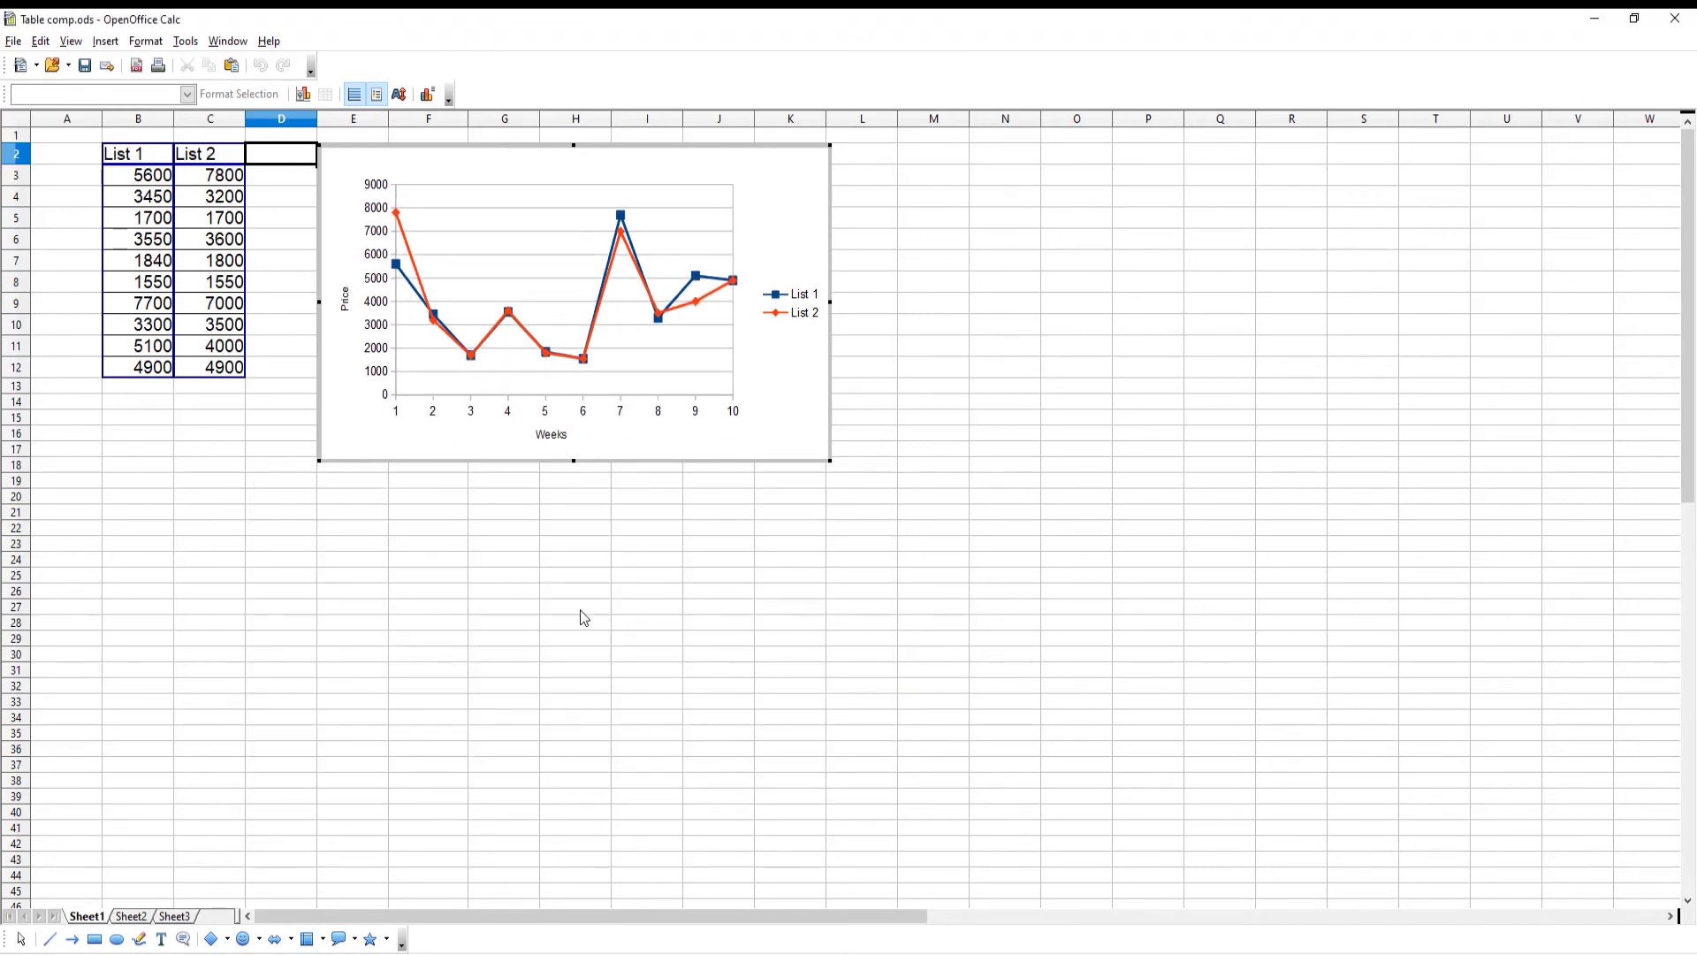
# - Exit chart editing, leaving the chart embedded beside the data table
pyautogui.click(303, 305)
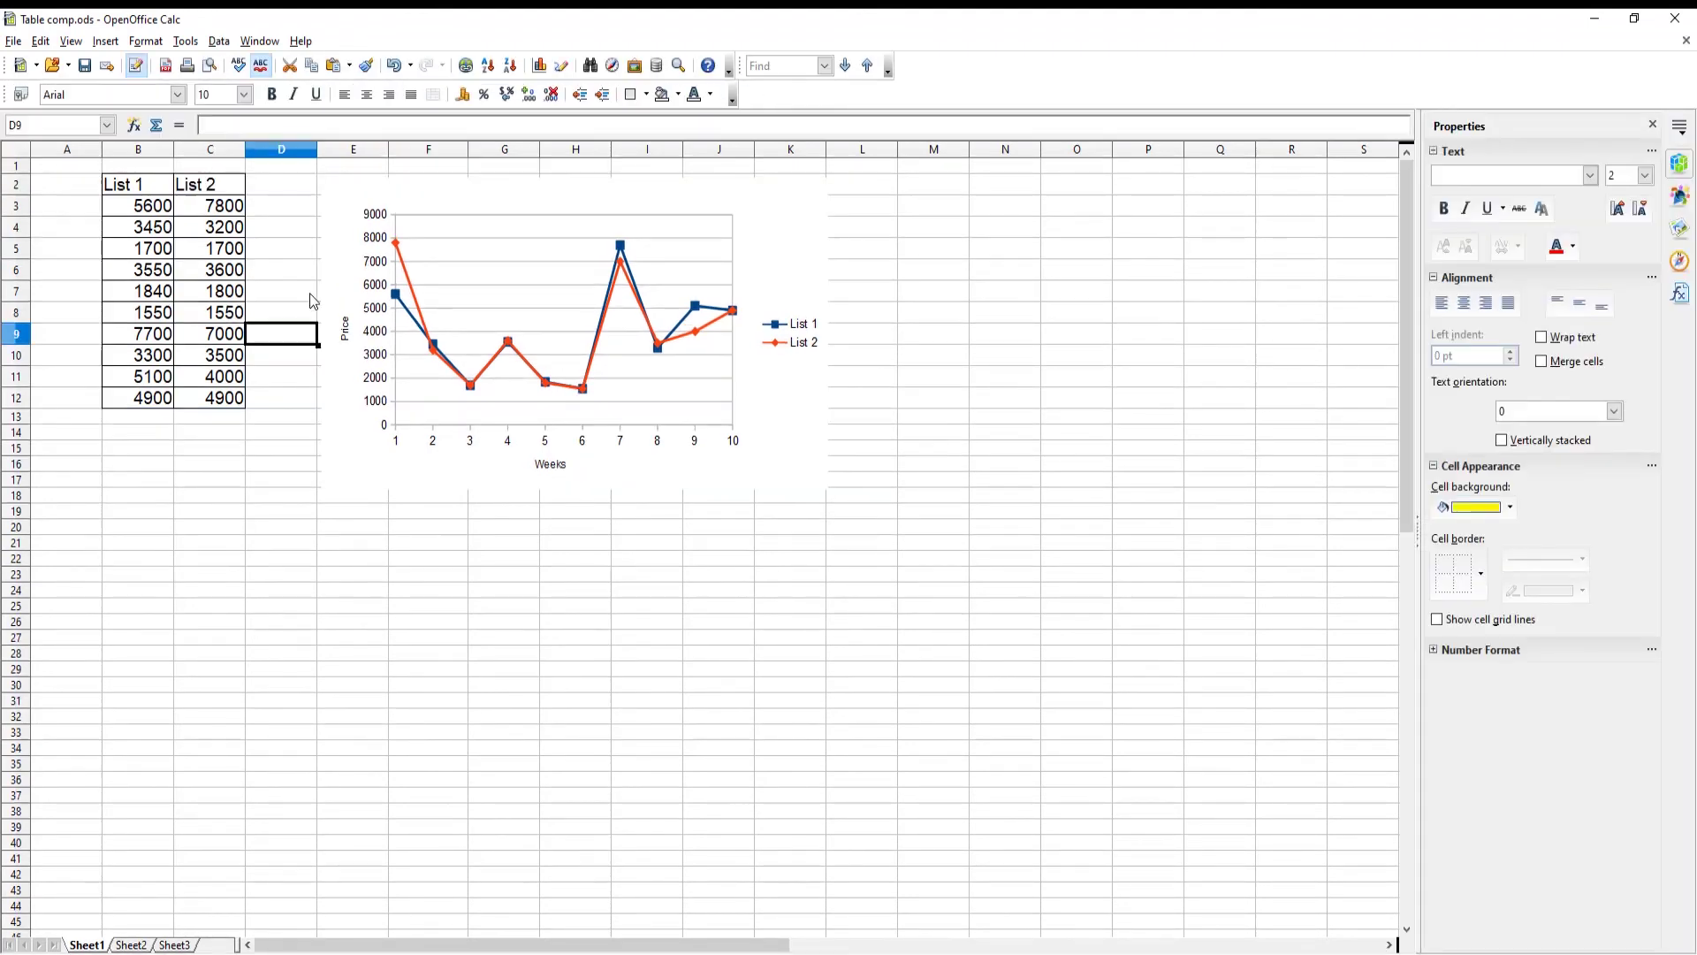